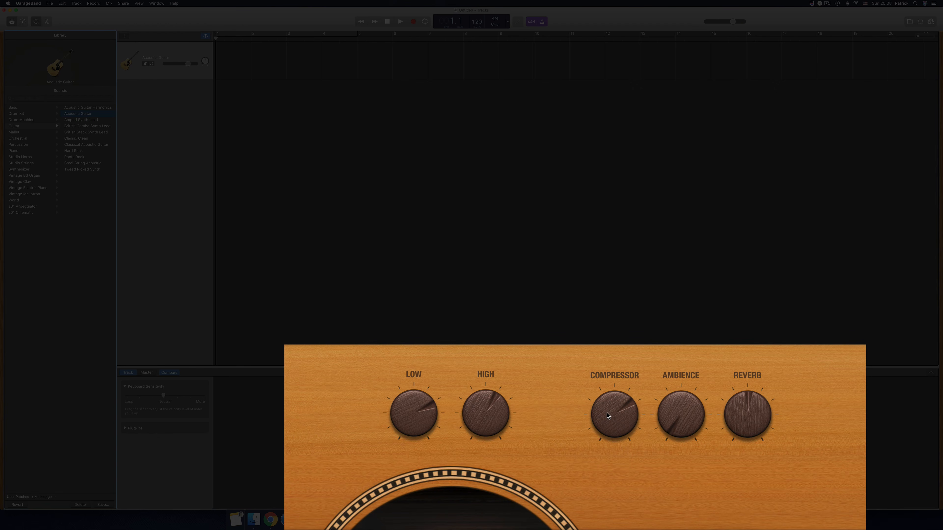
- Turn up the Reverb on the acoustic guitar patch
drag(742, 418, 752, 350)
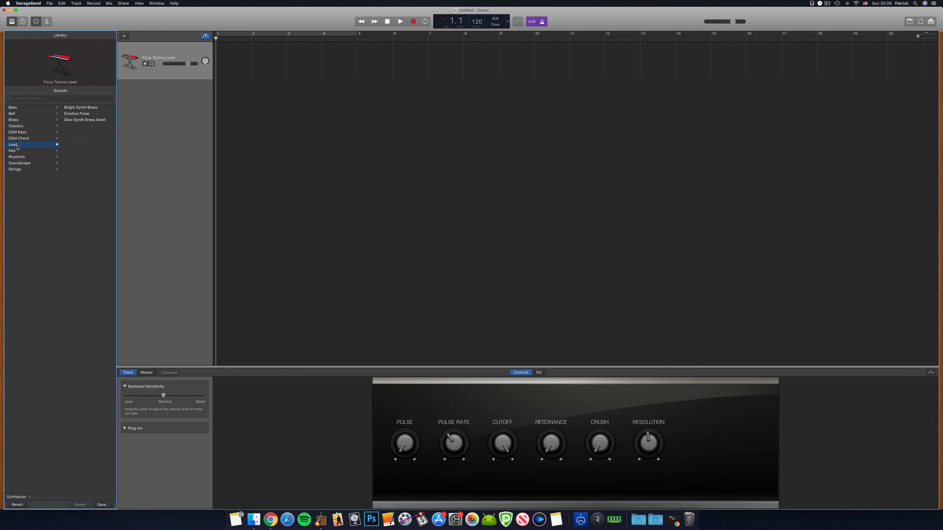
- Load the 80s Sync Lead patch from the Lead synthesizer sounds and view its performance controls, returning to the transform pad
click(80, 108)
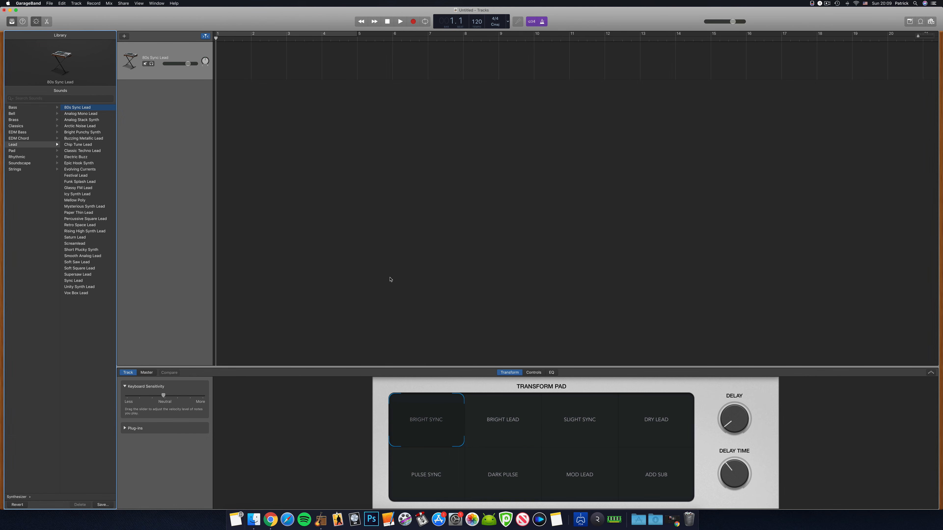
click(536, 374)
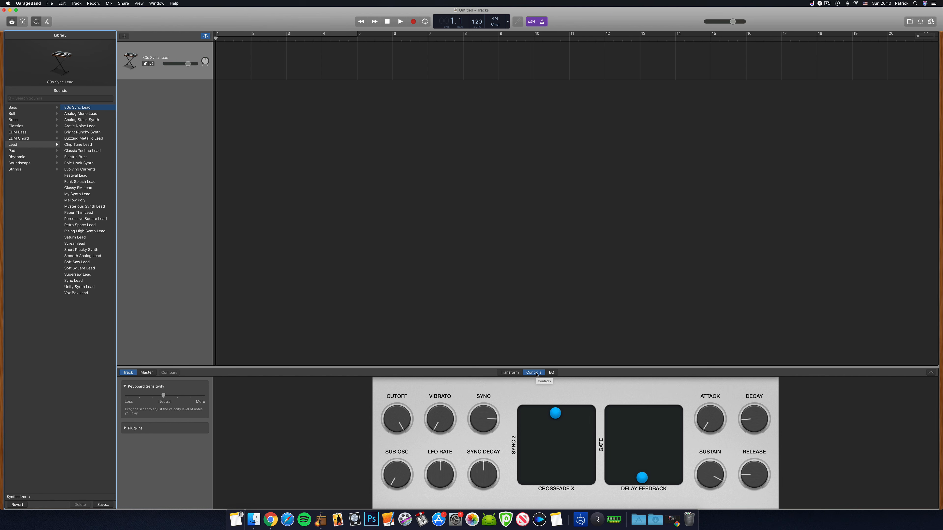
click(514, 373)
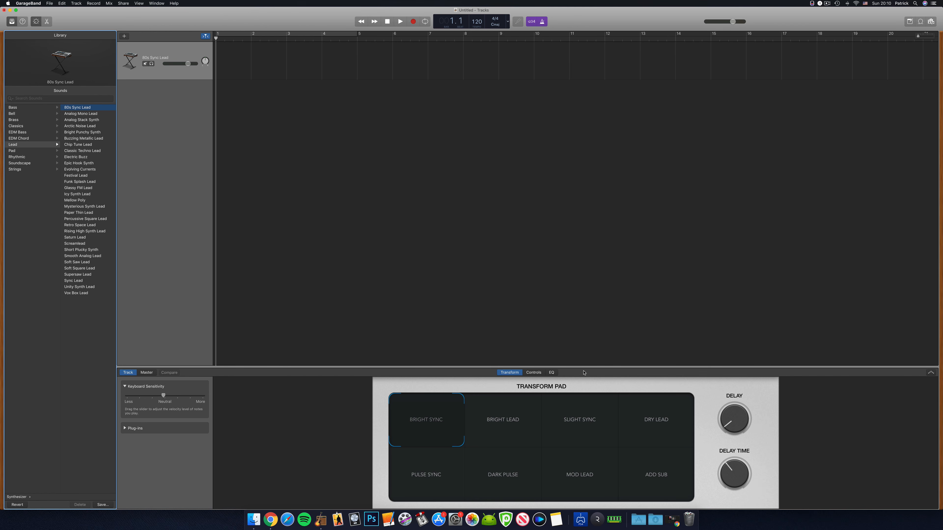
- Audition the transform pad snapshots Bright Lead, Slight Sync, Dry Lead and Mod Lead, and finish on Dark Pulse
click(506, 431)
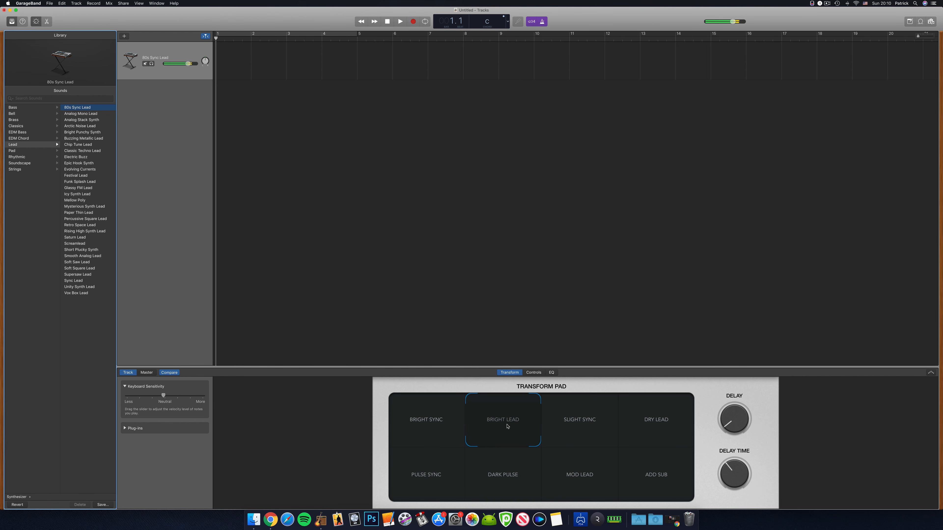
click(570, 428)
click(672, 434)
click(606, 466)
click(520, 475)
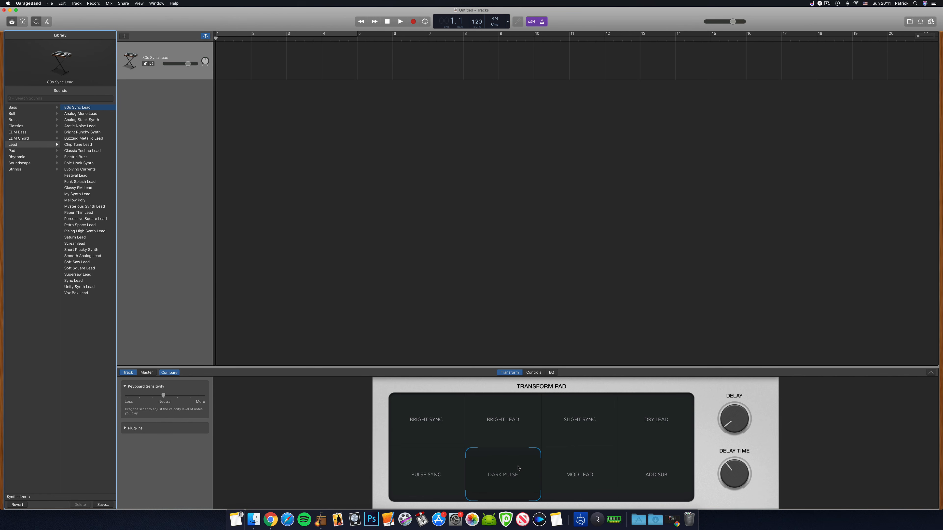
- Morph the 80s Sync Lead sound by moving the transform pad's selection frame between snapshots, and show the performance controls
drag(348, 447, 275, 364)
mouse_move(488, 438)
mouse_down()
mouse_move(475, 449)
mouse_move(527, 458)
mouse_move(478, 444)
mouse_up()
drag(478, 444, 536, 451)
click(535, 373)
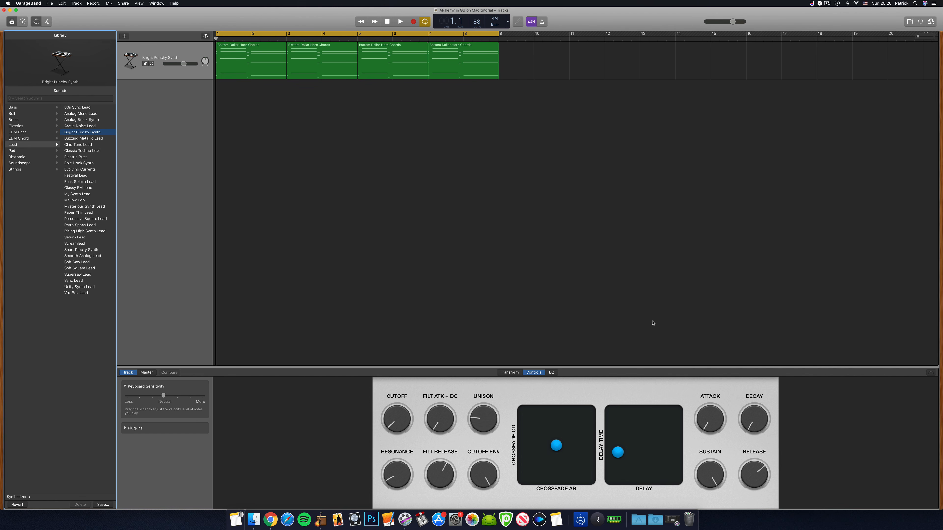
- Select the Simple Comp snapshot for the Bright Punchy Synth patch and start playing the looped chord regions
click(508, 373)
click(503, 425)
key(space)
- Raise Filt Atk + Dc and Attack, lower Cutoff Env, Resonance and Sustain, and shift Crossfade CD up and both Delay values down
click(534, 373)
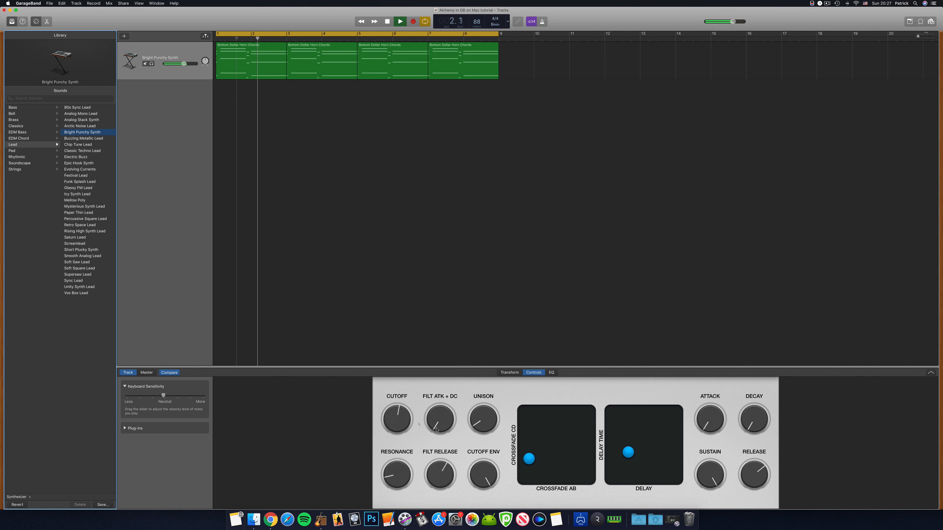
drag(436, 430, 436, 426)
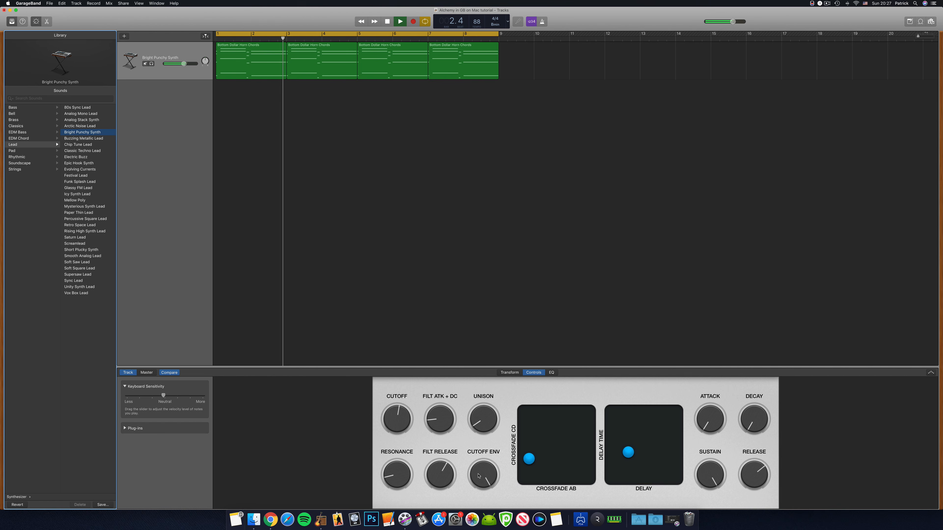
drag(478, 476, 479, 482)
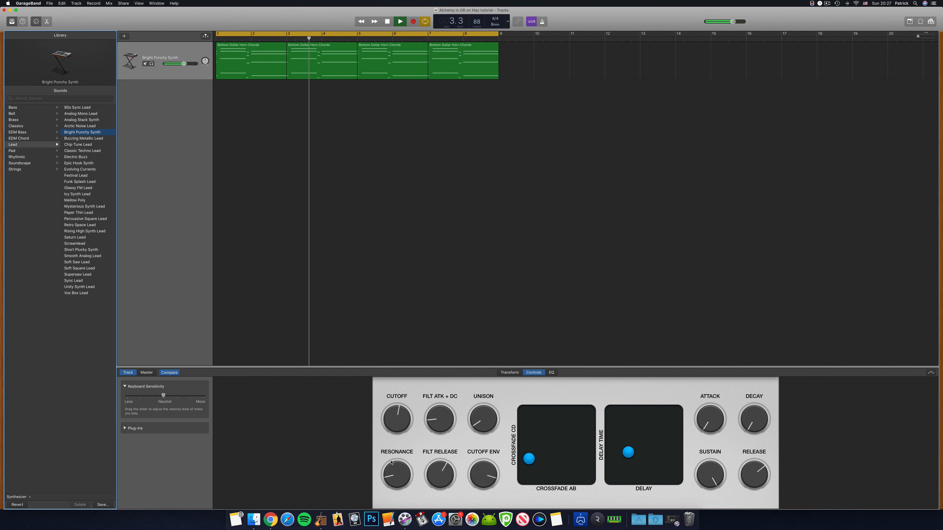
drag(388, 474, 388, 477)
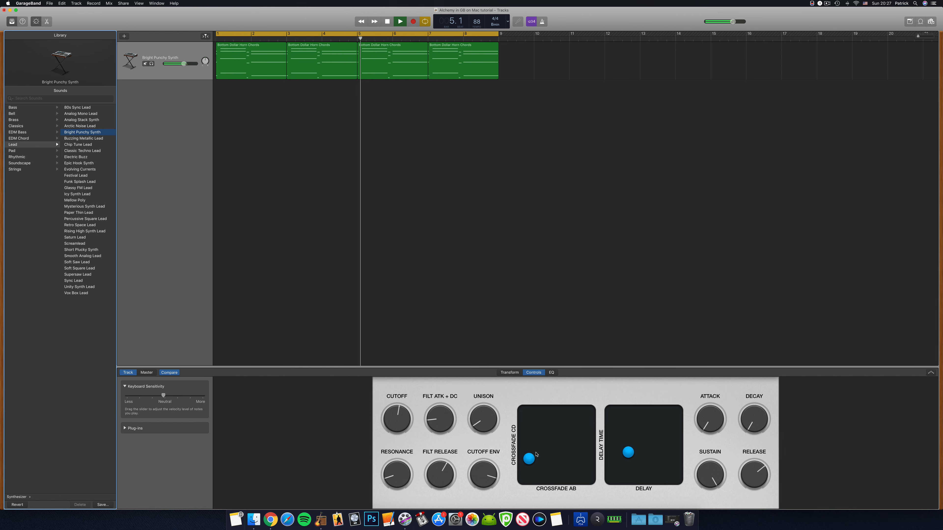
drag(536, 453, 539, 429)
drag(642, 445, 636, 455)
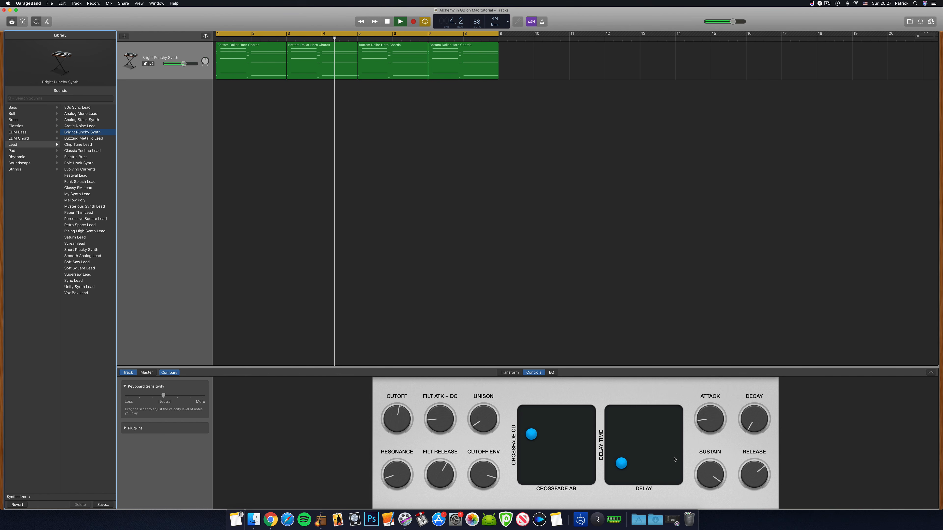
- Raise Resonance, Unison and Decay, lower Cutoff, and move the crossfade point toward higher AB and CD values
drag(395, 475, 394, 452)
drag(392, 419, 392, 439)
drag(531, 434, 568, 421)
drag(482, 427, 483, 415)
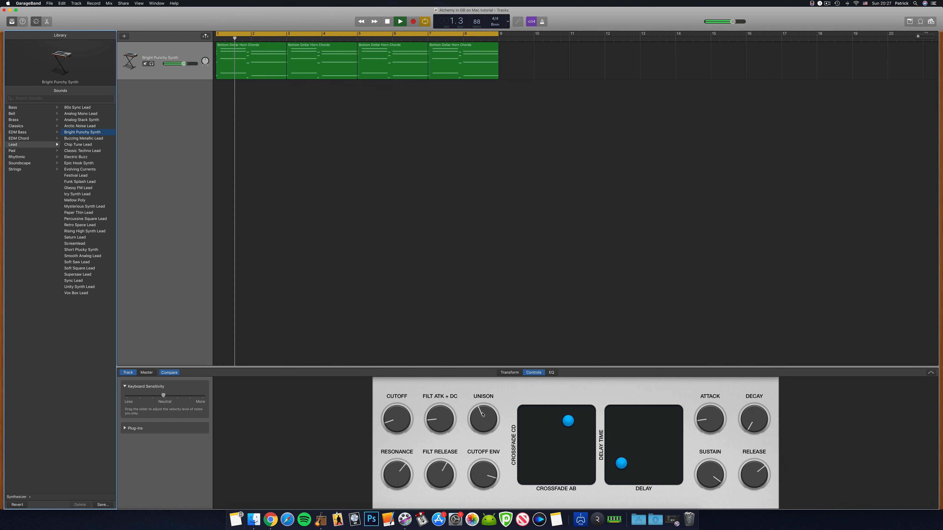
drag(753, 427, 754, 415)
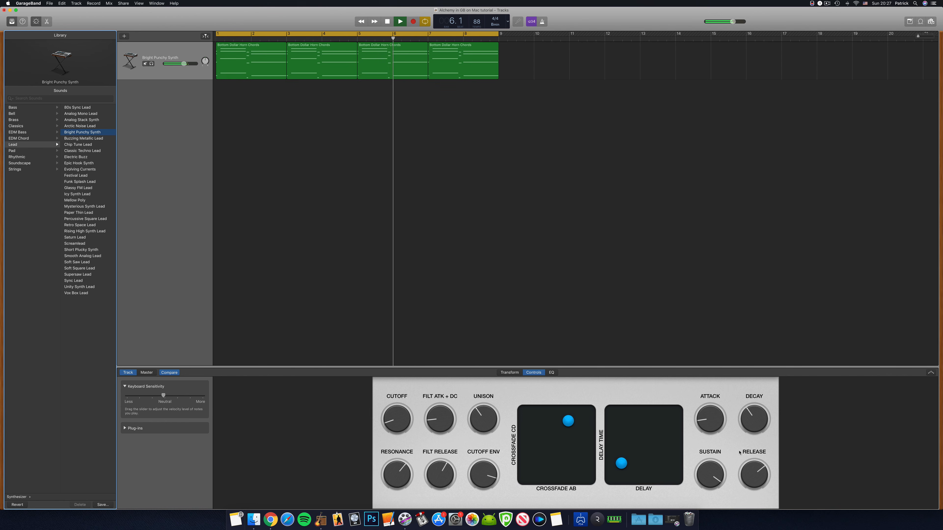
- Switch the transform pad to the Soft Pad snapshot and compare its performance controls
click(509, 372)
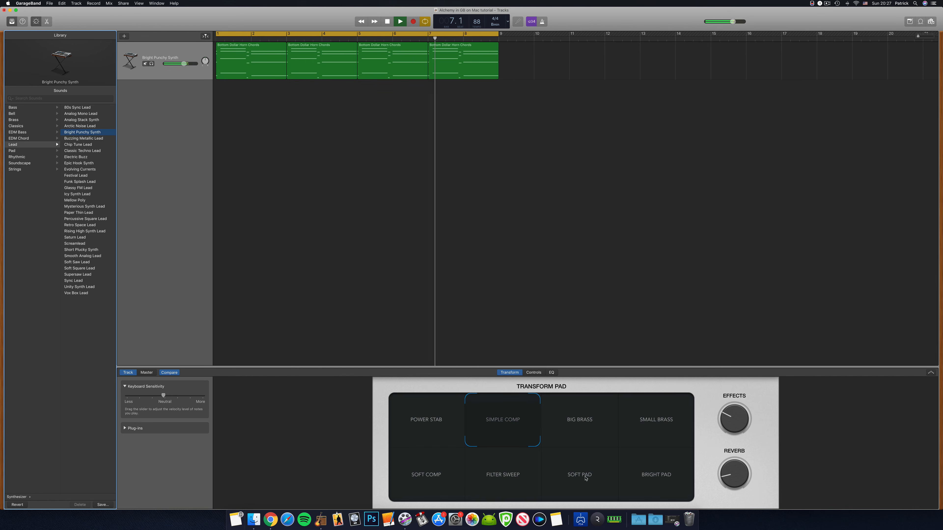
click(533, 373)
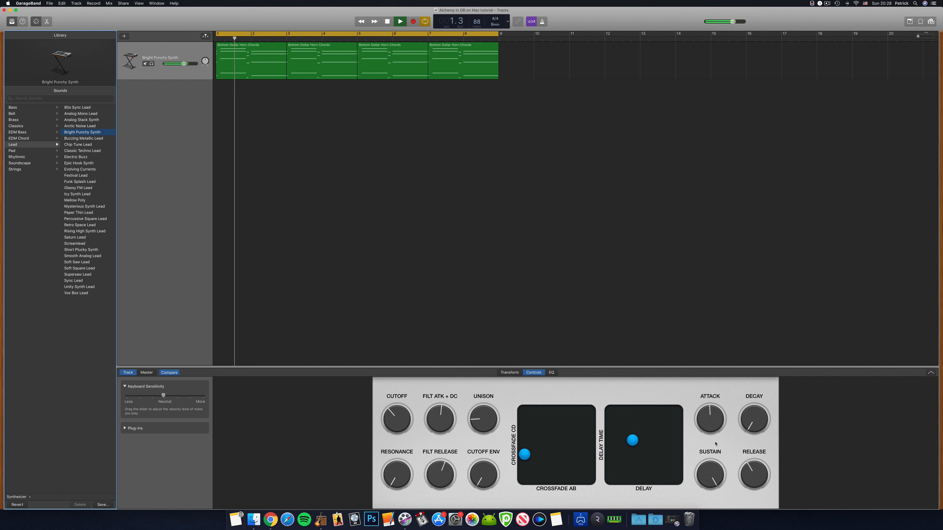
click(509, 373)
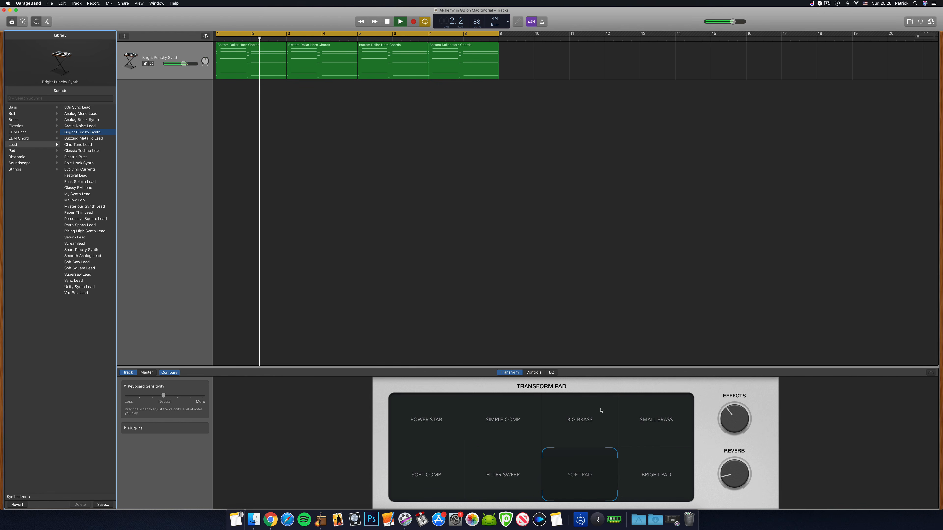
- Raise the Delay Time on the delay pad, lower Sustain and raise Decay in the performance controls
click(534, 373)
drag(666, 454, 665, 426)
drag(705, 482, 705, 498)
drag(753, 420, 753, 387)
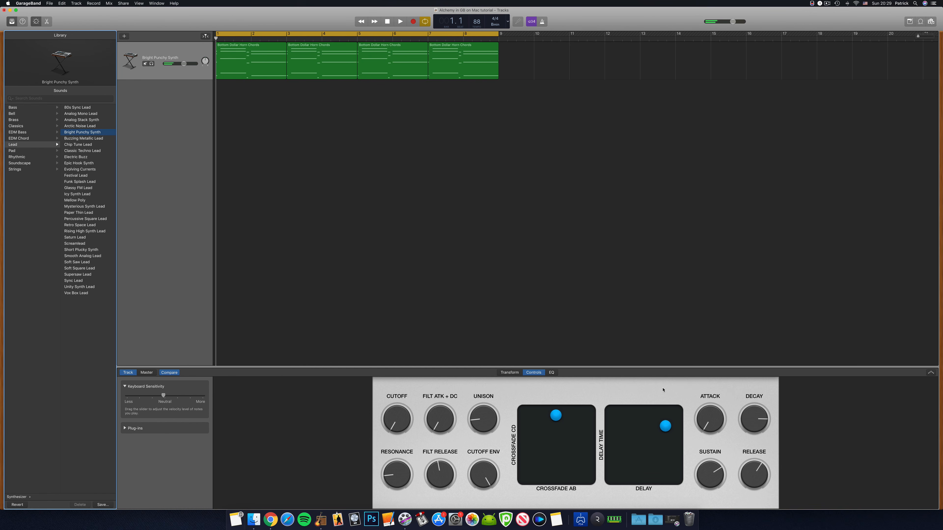
- Save the customised synth as a user patch named Chilled Synth #1 in the Instrument folder
click(104, 505)
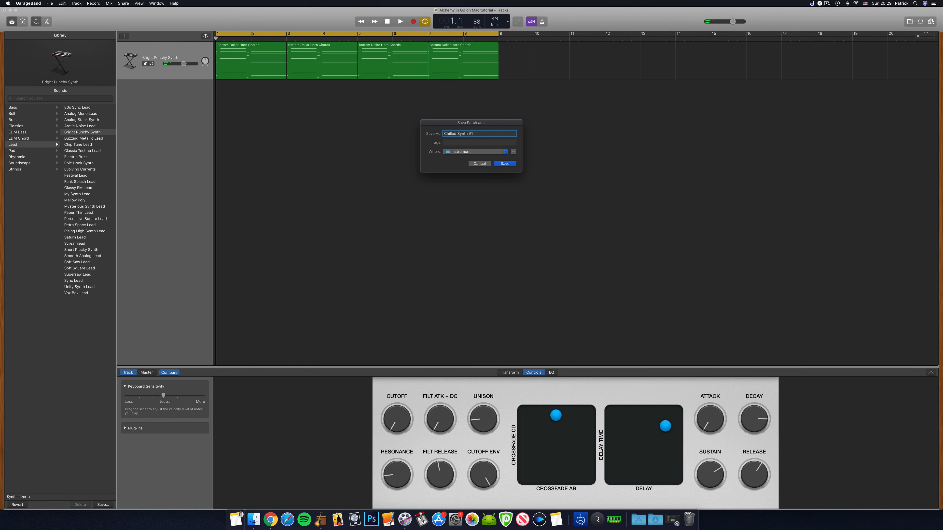
click(505, 164)
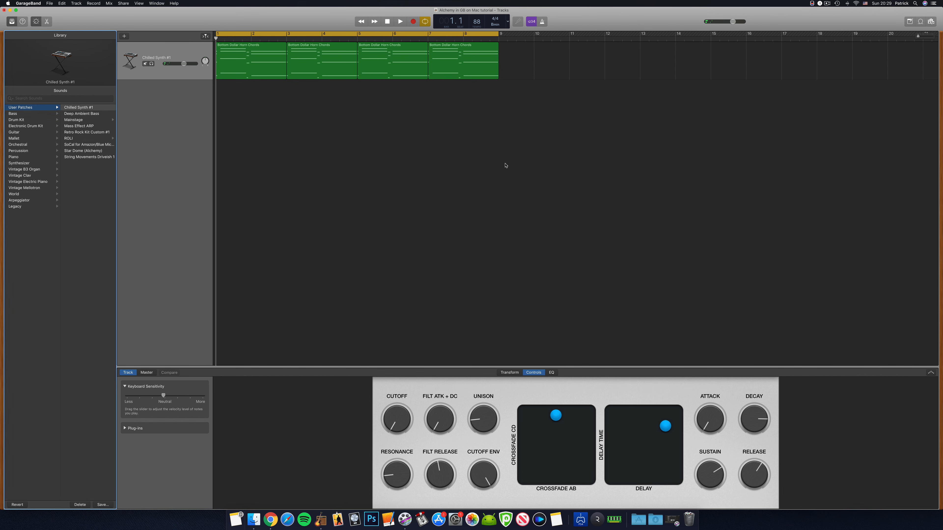